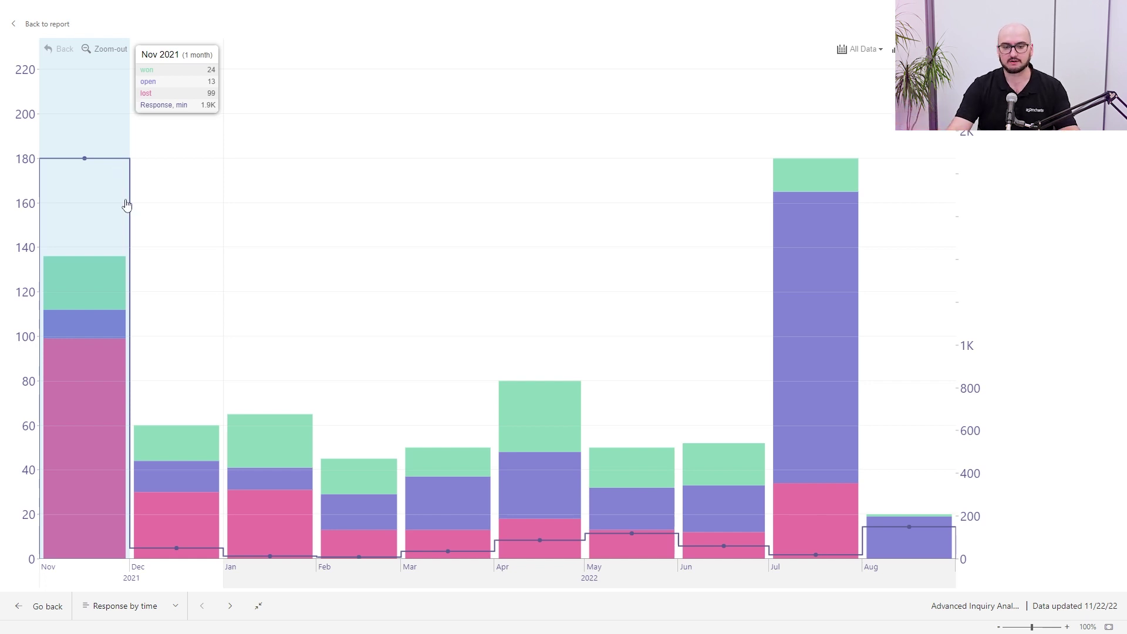
Step: Drill the response chart into April 2022 by day and pan back to late March
scroll(520, 397, "up", 2)
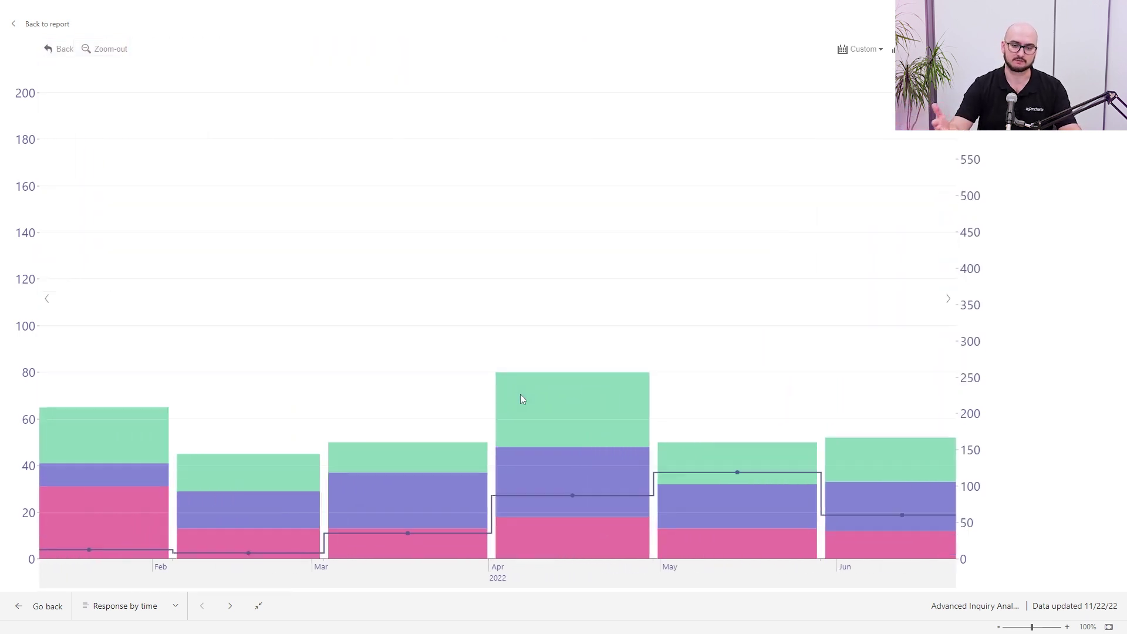
left_click(521, 395)
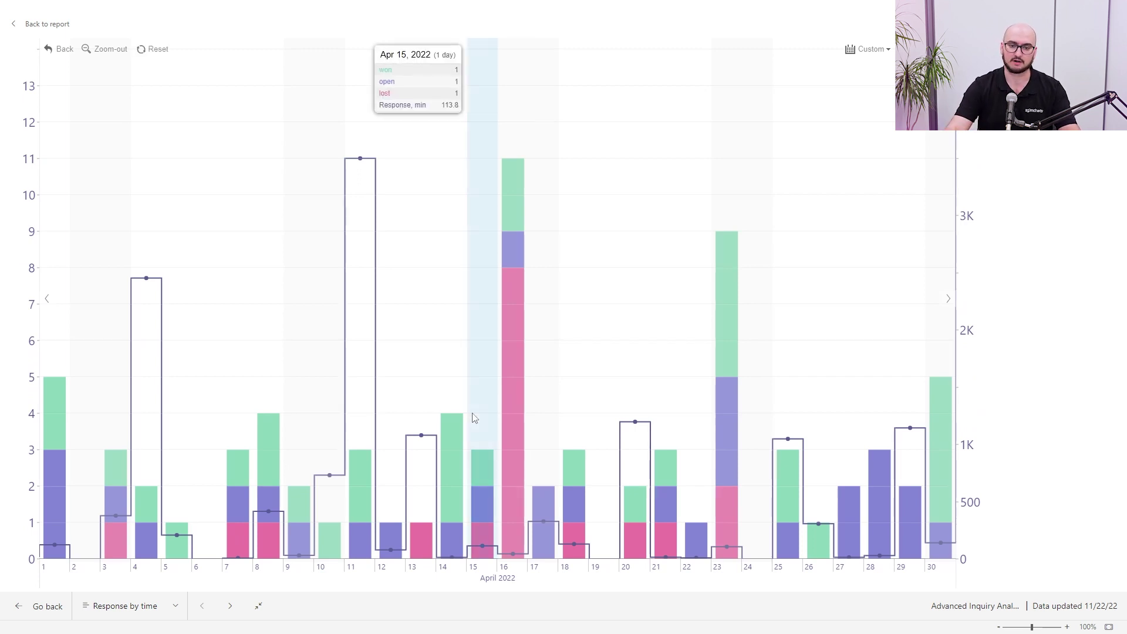
mouse_move(497, 414)
left_mouse_down()
mouse_move(747, 430)
mouse_move(411, 428)
mouse_move(508, 431)
left_mouse_up()
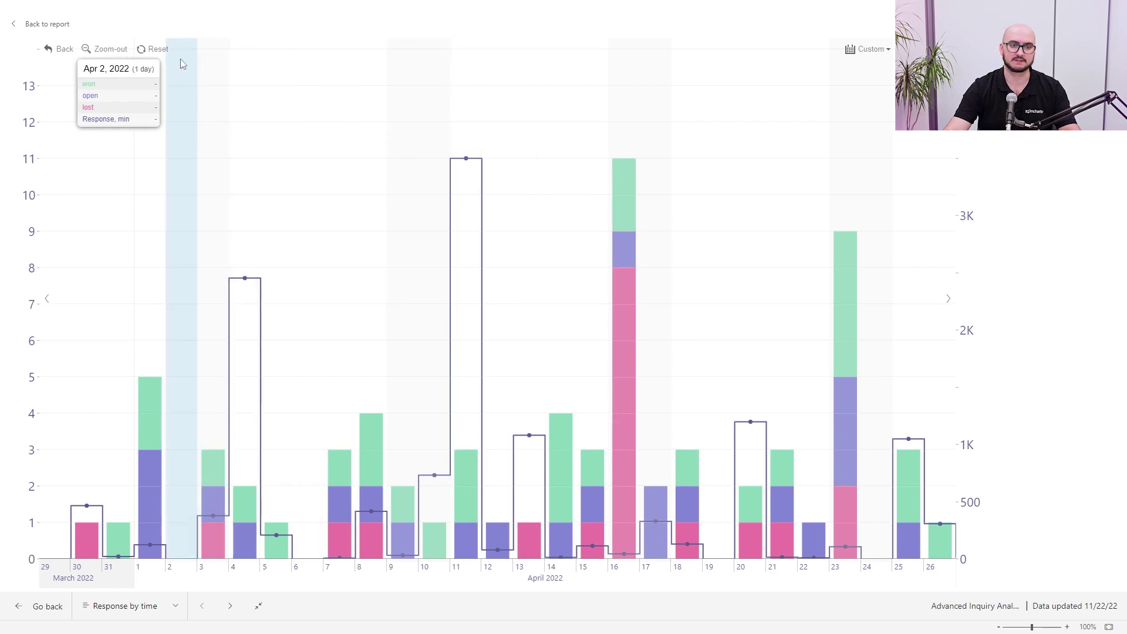
Step: Reset the chart, then zoom into the March–April 2022 range
left_click(163, 53)
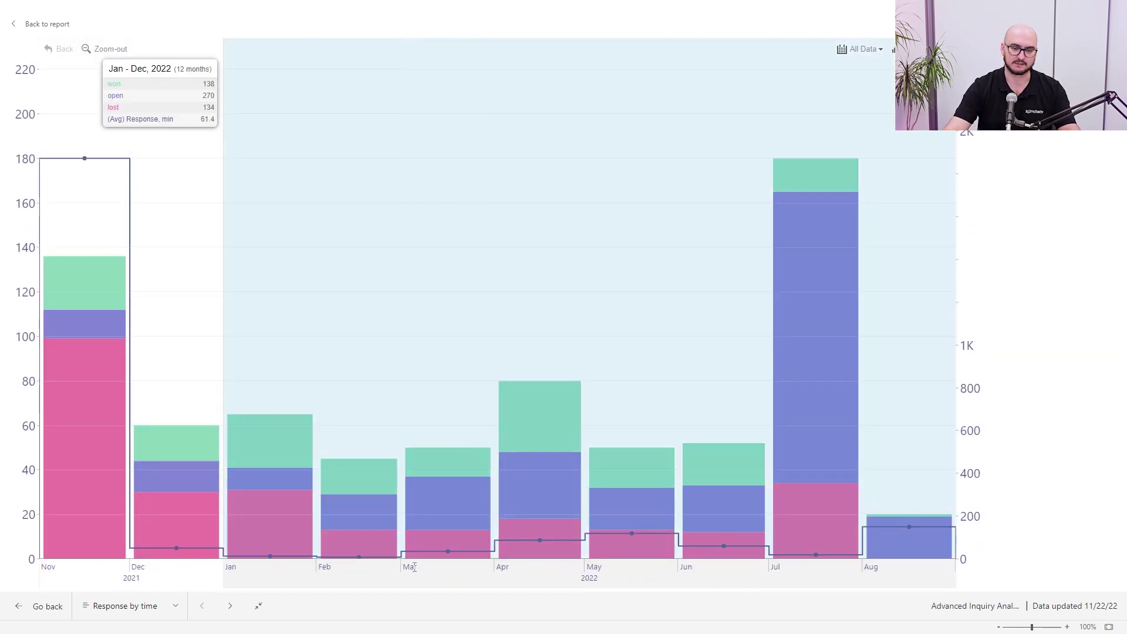
left_click_drag(411, 577, 578, 577)
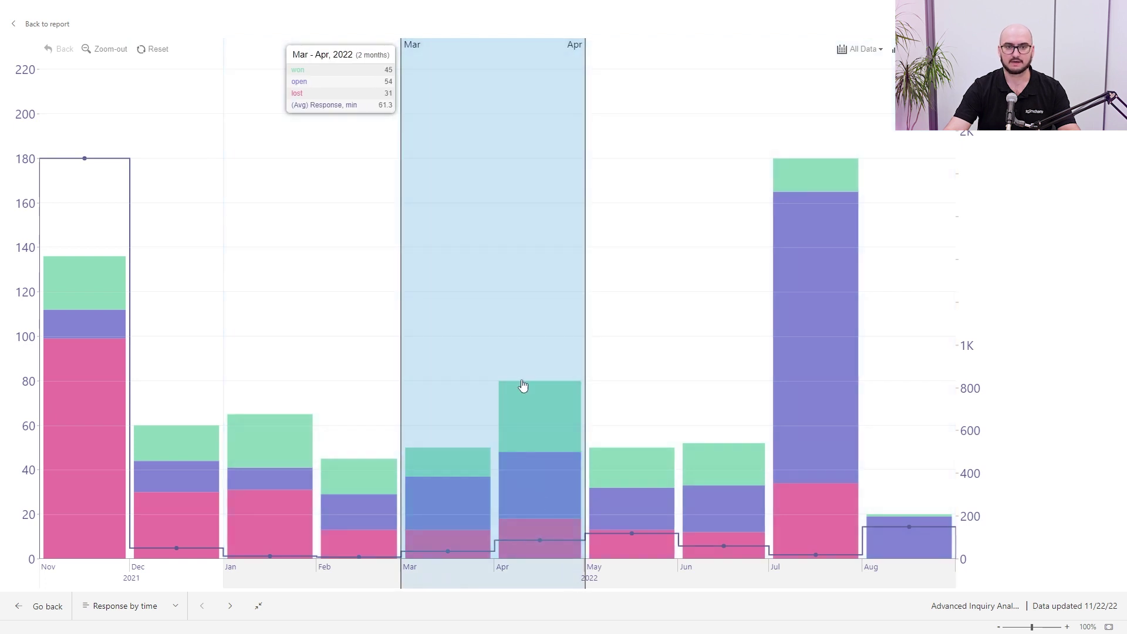
left_click(521, 309)
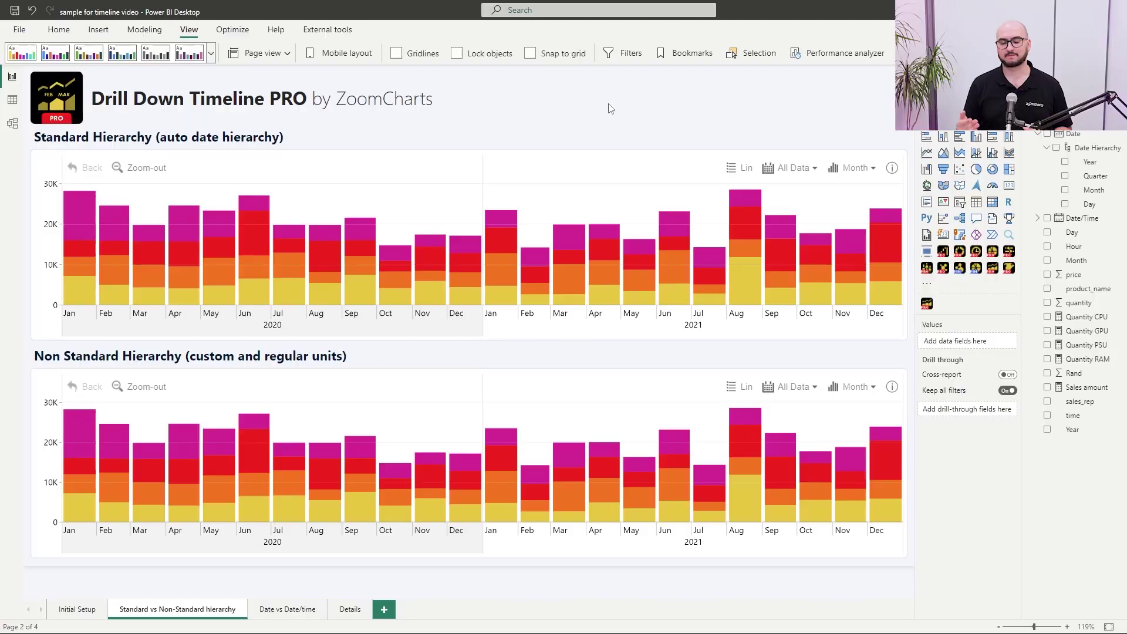
Step: Compare the Date Hierarchy fields of the top and lower charts in the Visualizations pane
left_click(567, 159)
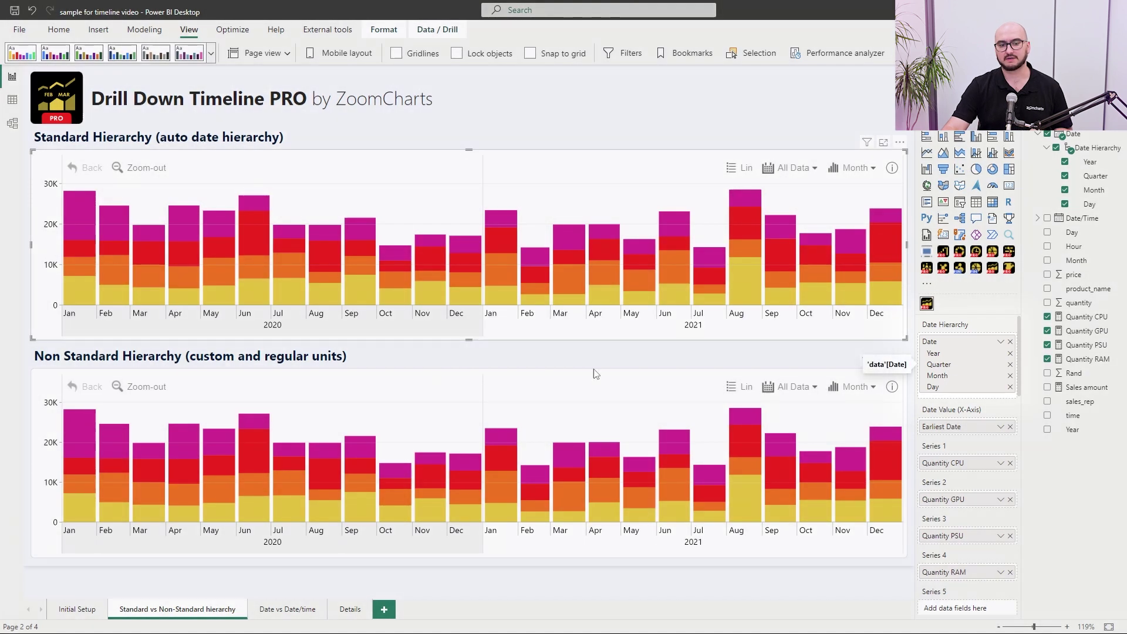
left_click(100, 376)
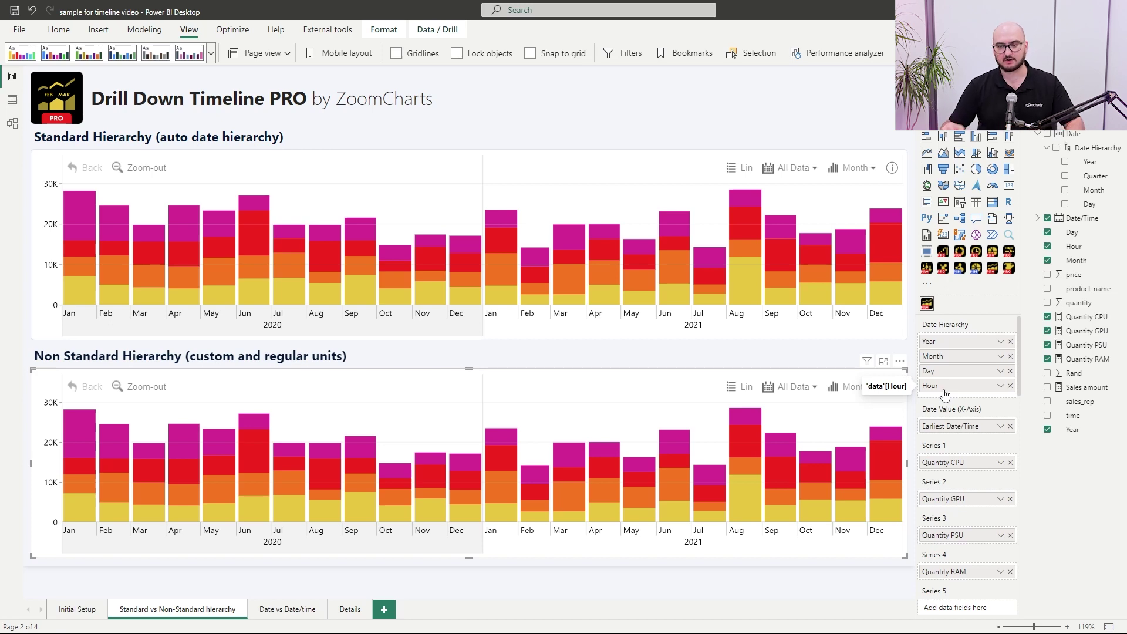
mouse_move(935, 329)
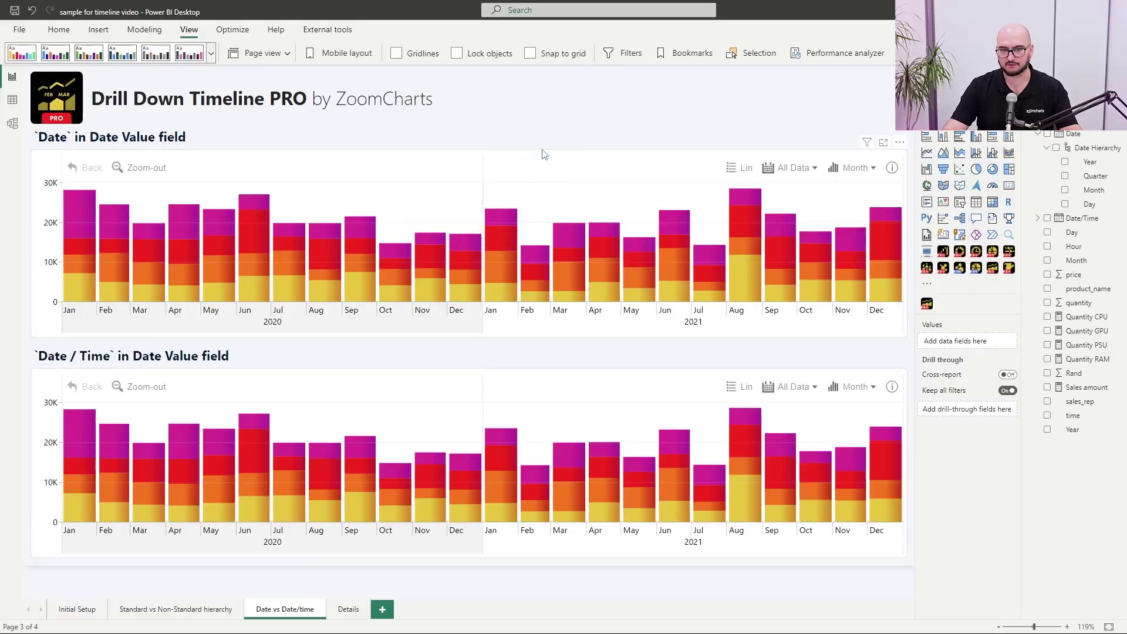
Step: Select the top 'Date in Date Value field' chart to show its Year–Hour hierarchy and Earliest Date
left_click(542, 154)
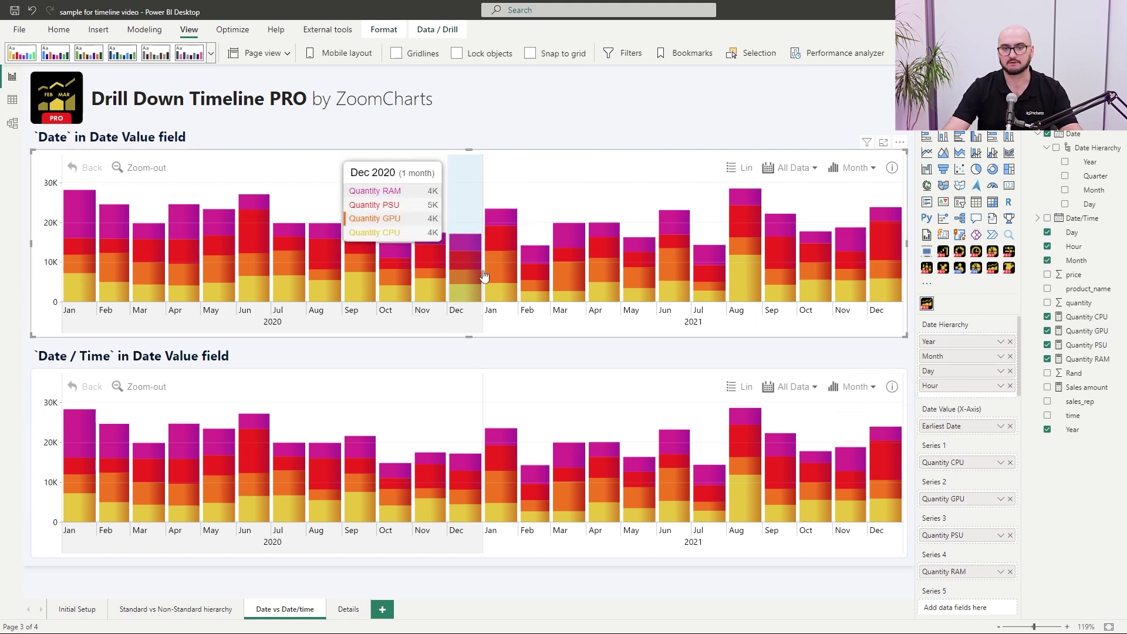
Step: Drill the top chart into January 2021 days and select January 23
scroll(502, 274, "up", 1)
left_click(503, 274)
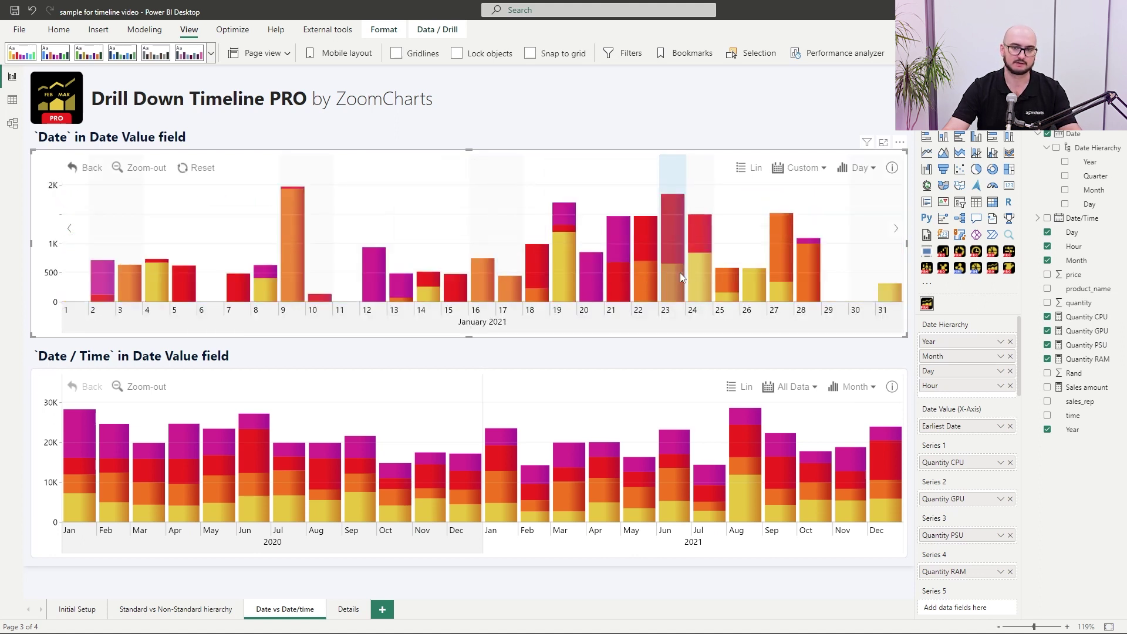
left_click(680, 278)
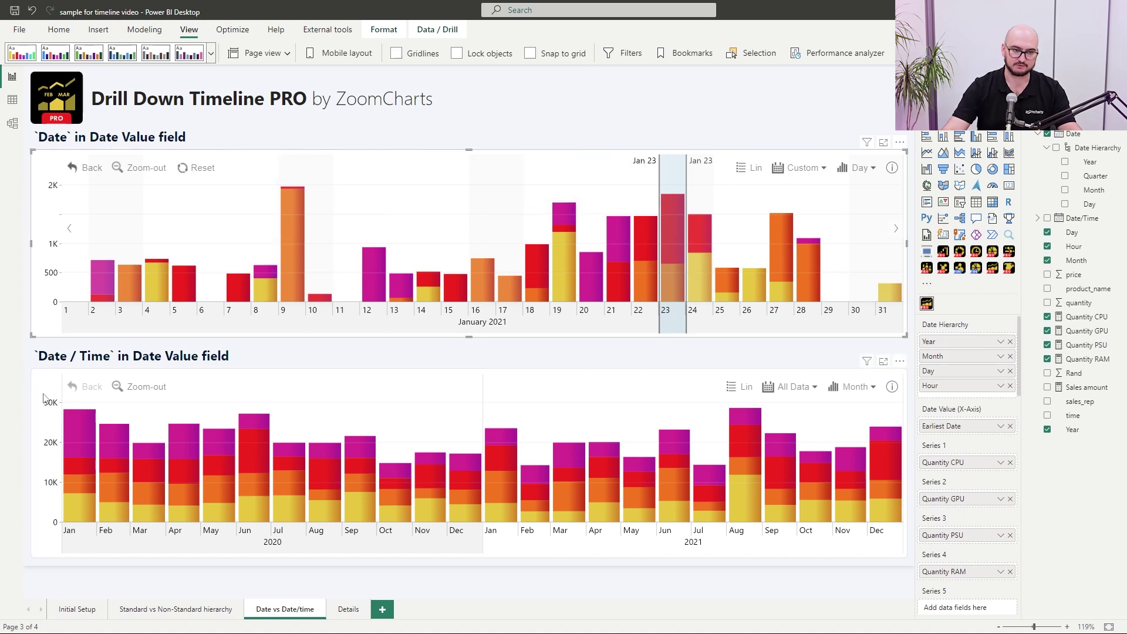
Step: Drill the bottom chart into January 2021, then down to the hours of January 23
left_click(44, 398)
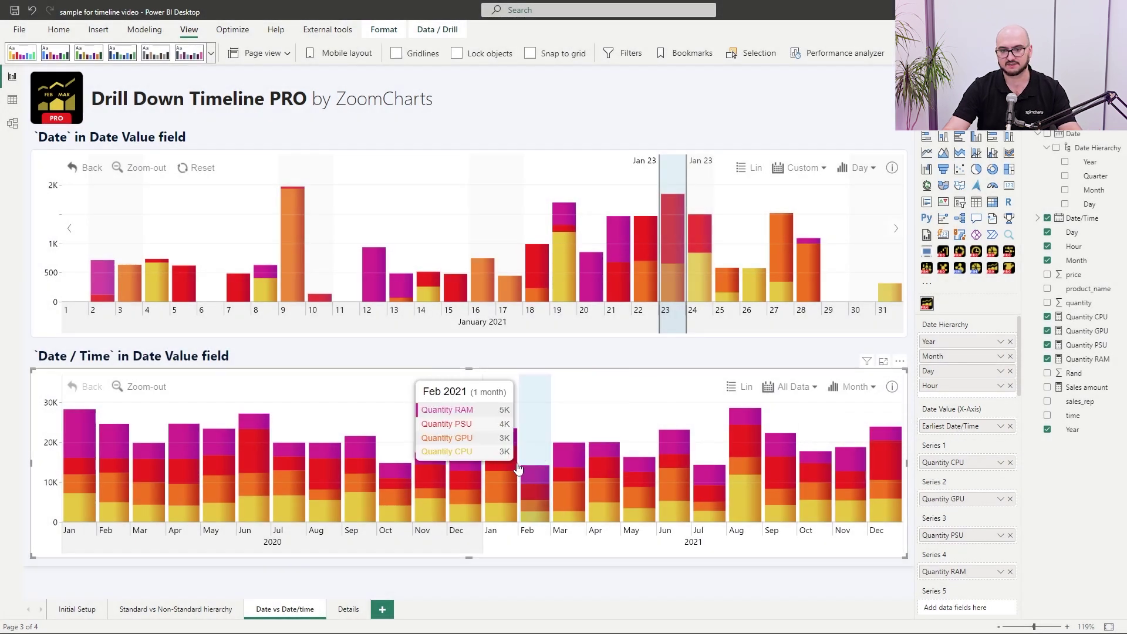
scroll(505, 461, "up", 1)
left_click(505, 462)
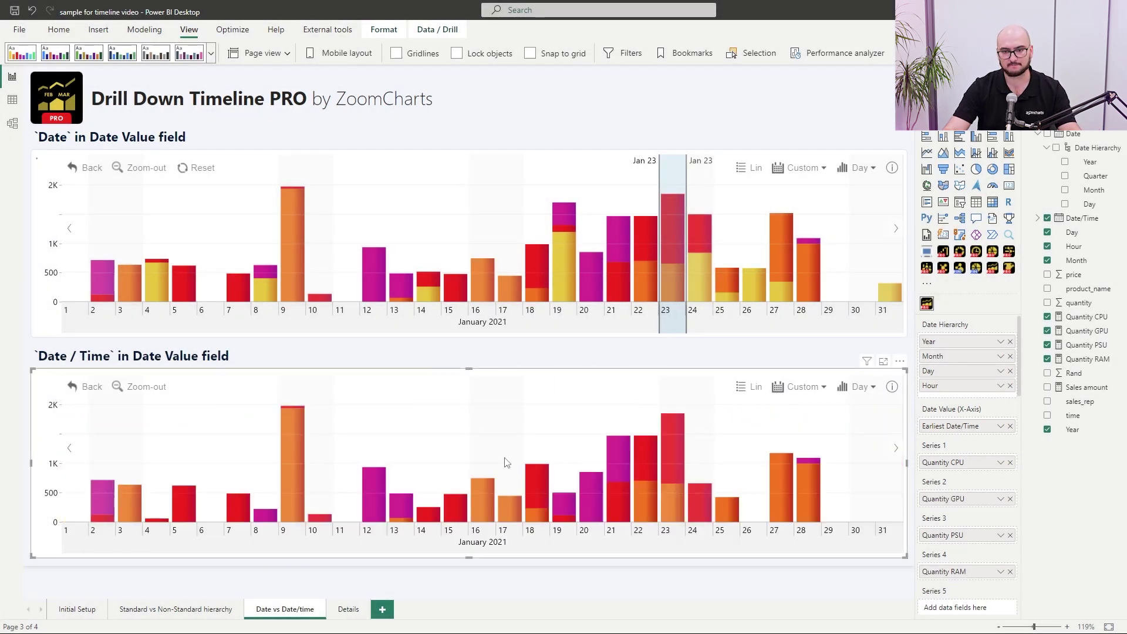
left_click(669, 471)
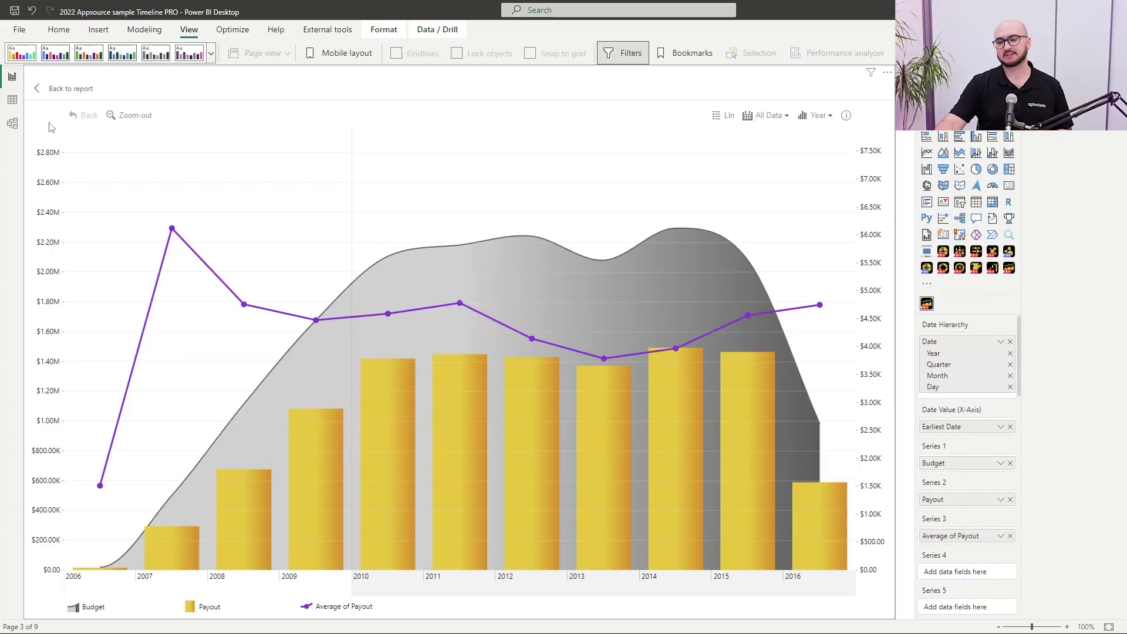
Step: Scroll through the Budget and Payout chart's Series field wells
scroll(939, 495, "down", 3)
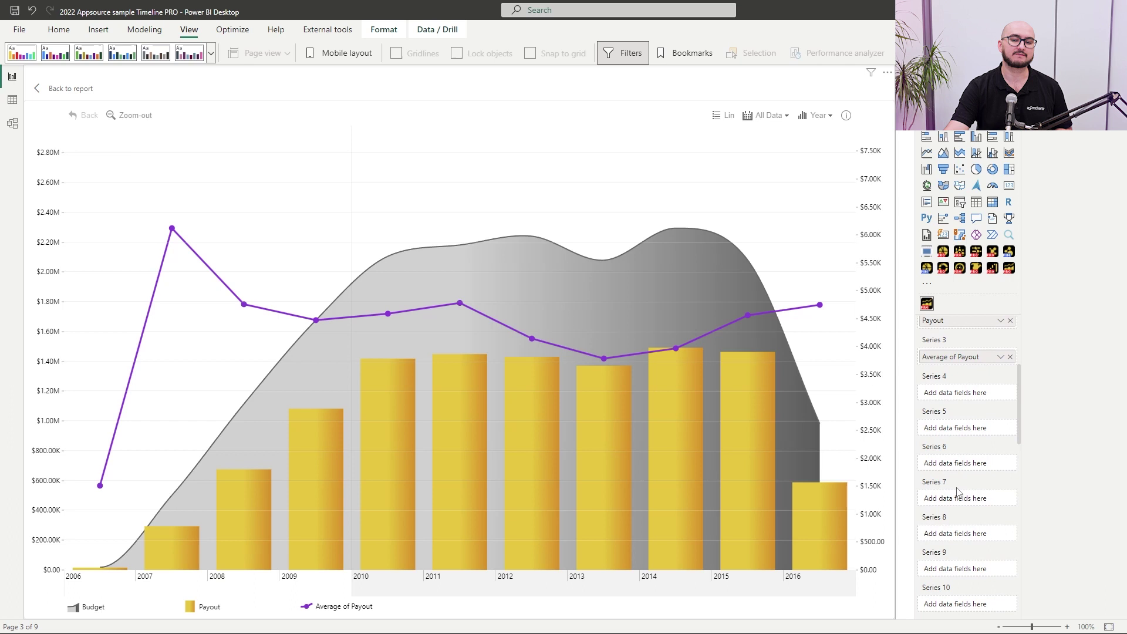
scroll(957, 491, "down", 8)
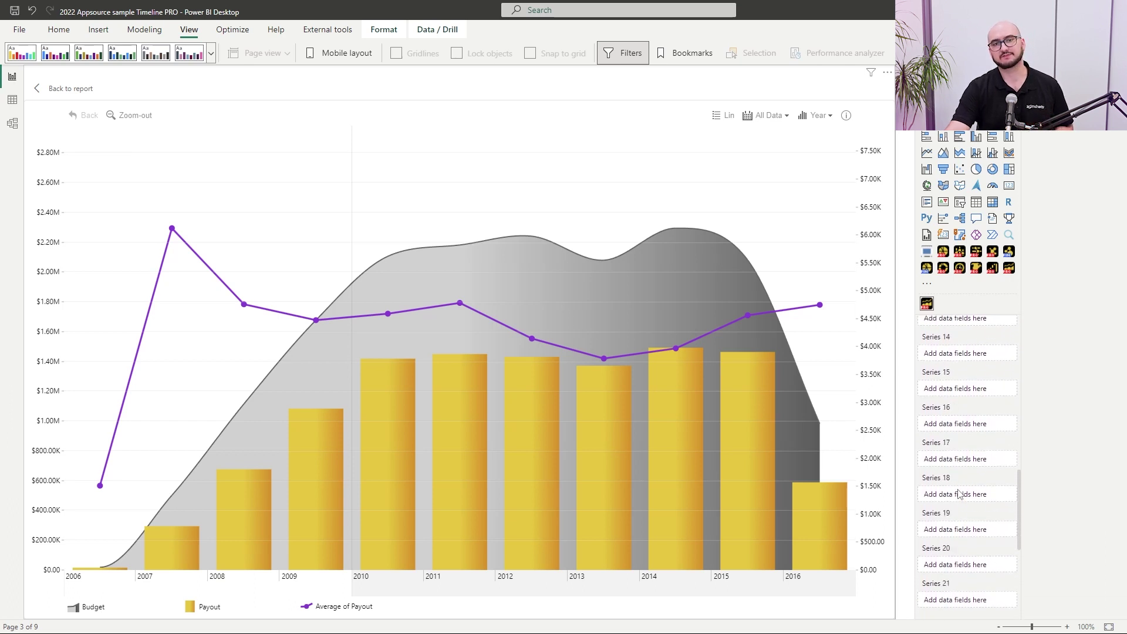
scroll(958, 493, "up", 12)
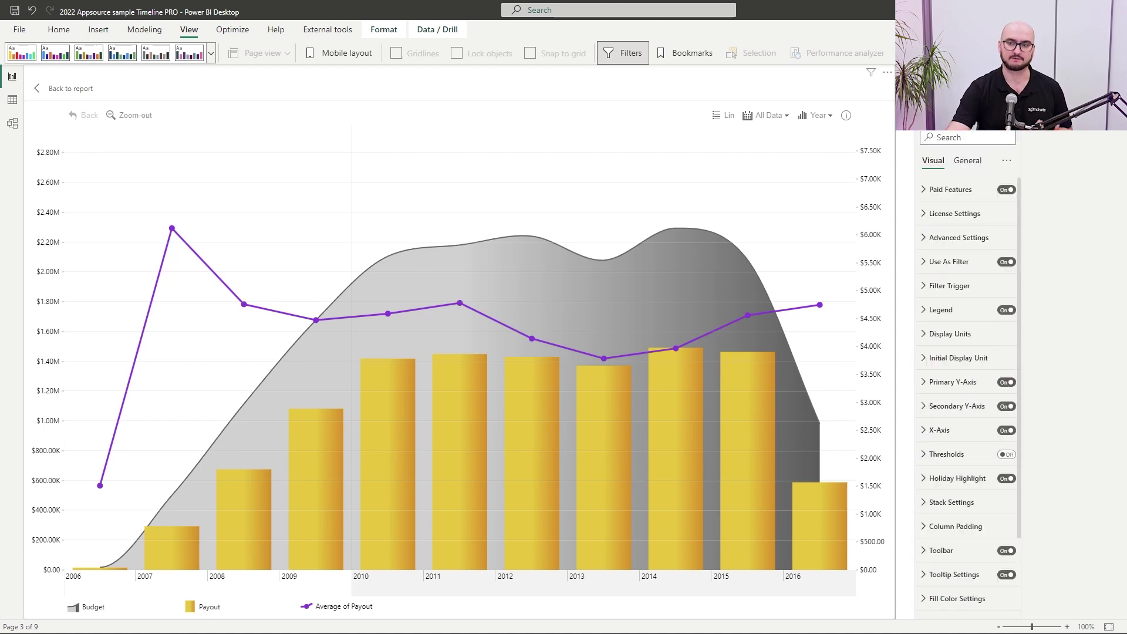
Step: Turn on Series Defaults and set the series type to Line
scroll(935, 410, "down", 3)
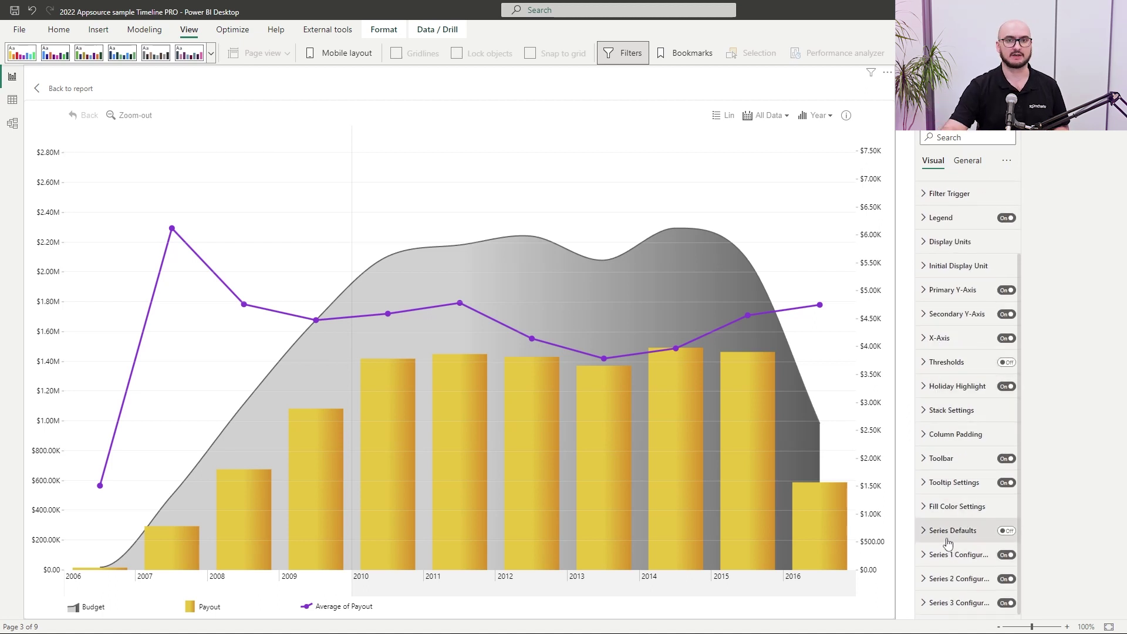
left_click(1006, 530)
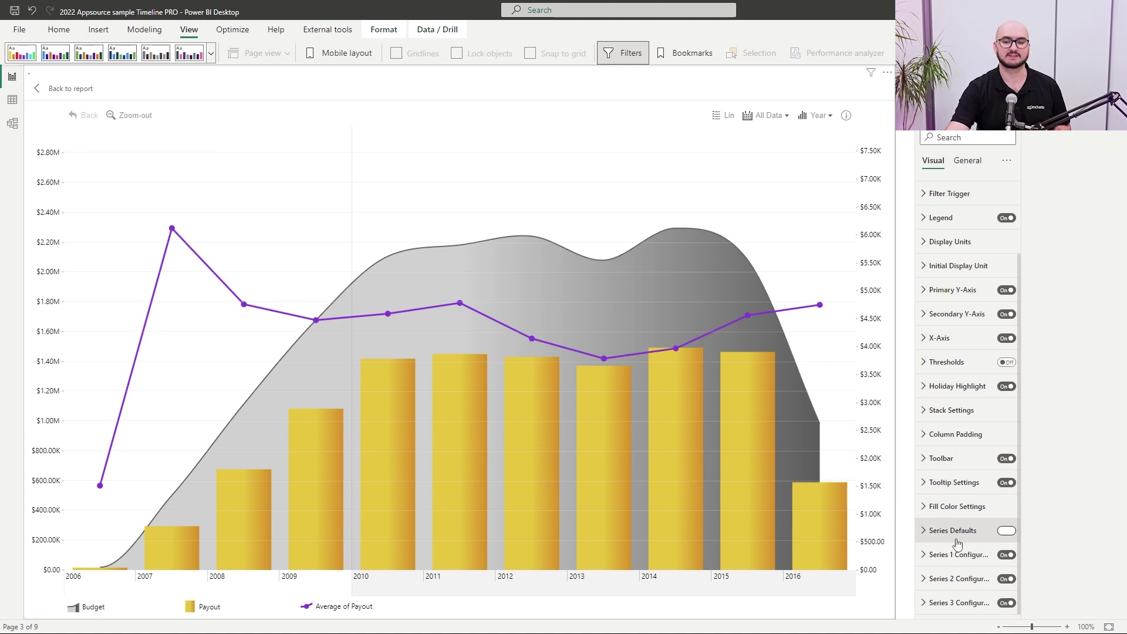
left_click(956, 531)
scroll(957, 499, "down", 2)
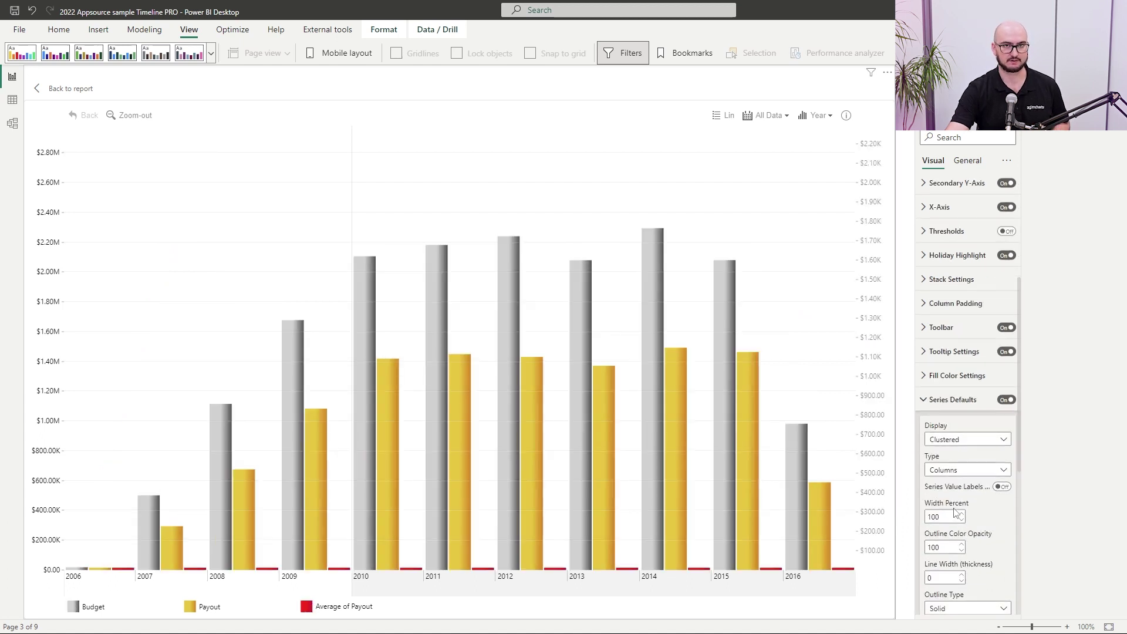
left_click(960, 473)
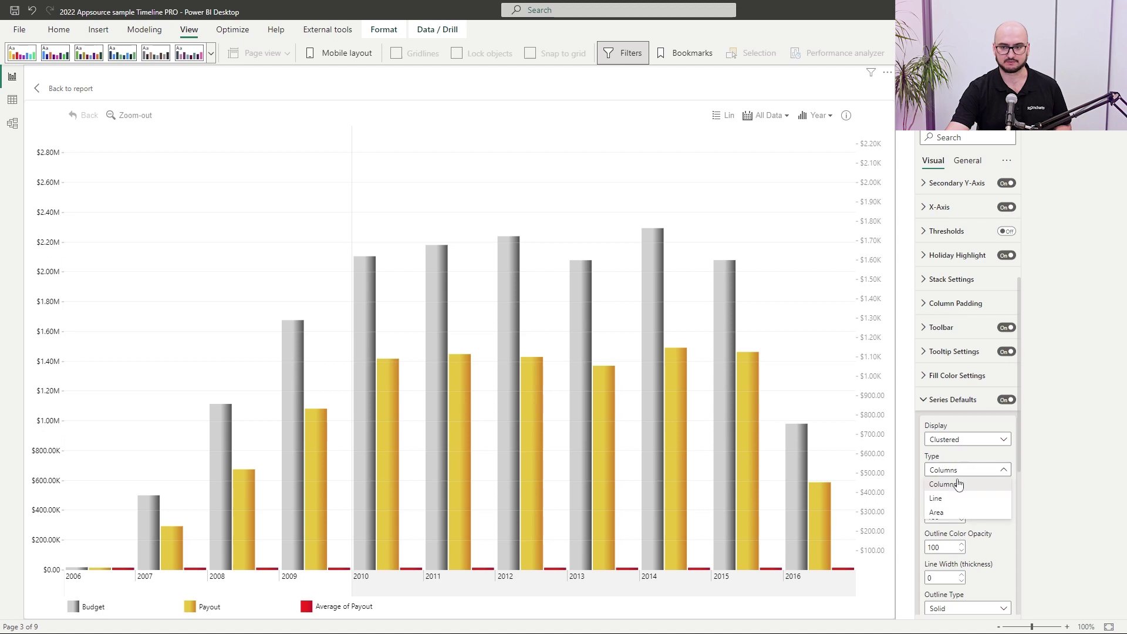
left_click(935, 498)
Step: Switch the series type to Area, then turn Series Defaults off
left_click(951, 473)
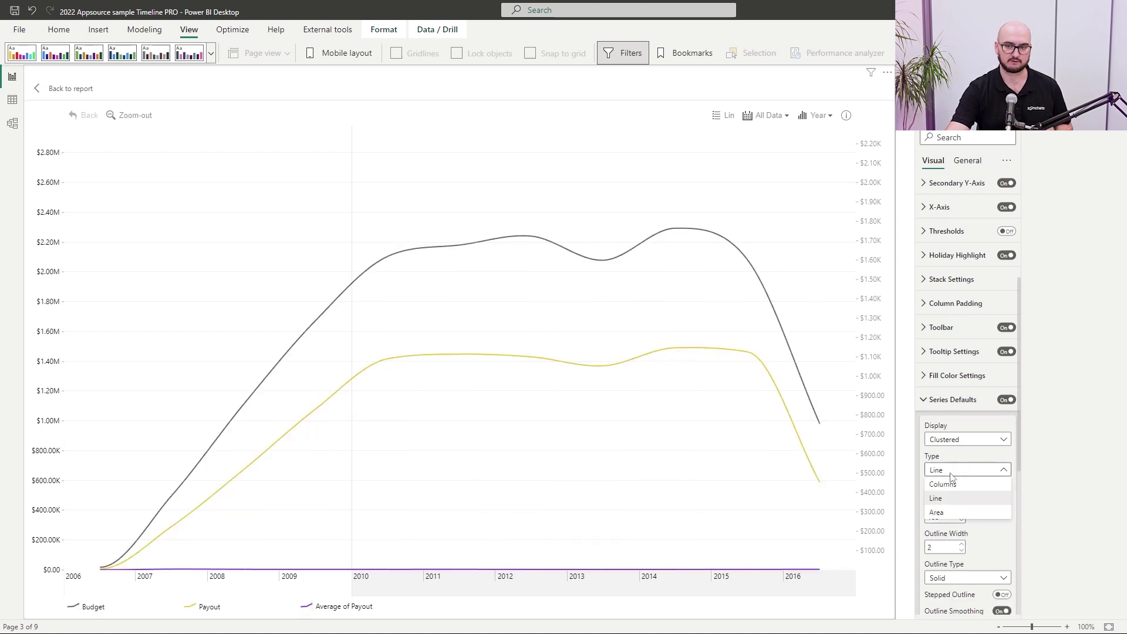
left_click(951, 513)
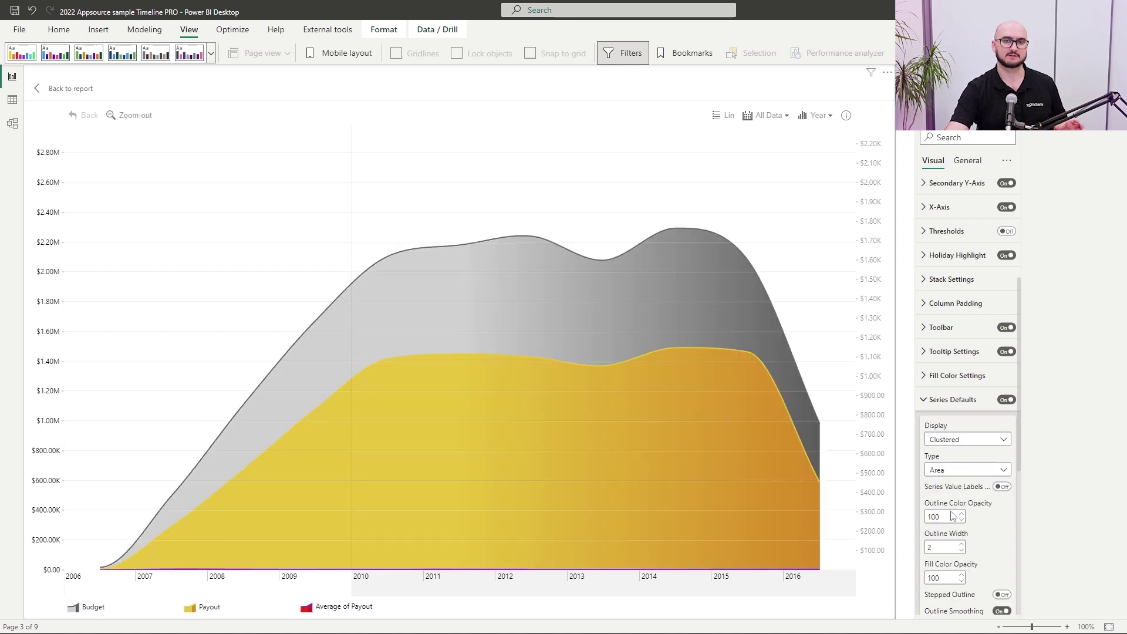
left_click(1006, 399)
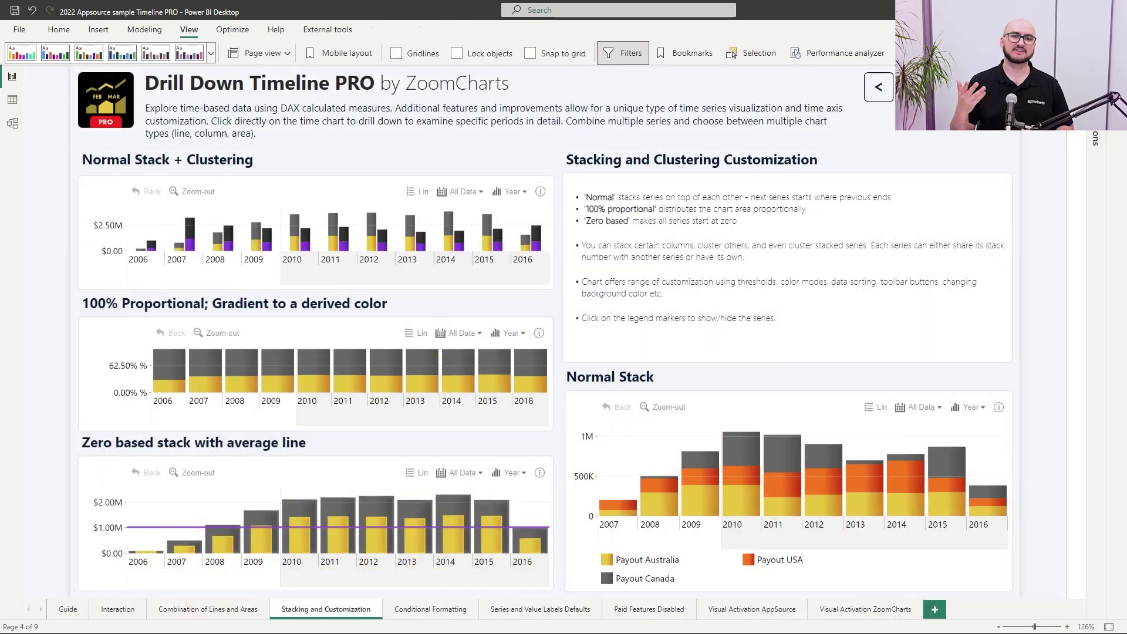
Step: Browse the Conditional Formatting and Series and Value Labels Defaults pages
left_click(430, 609)
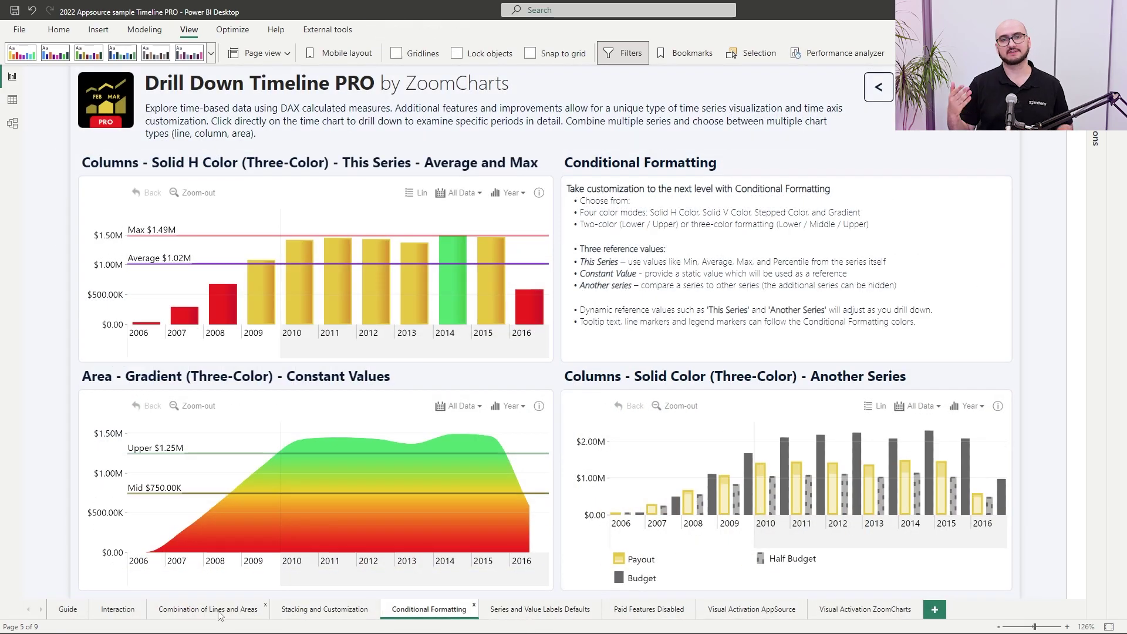
left_click(539, 609)
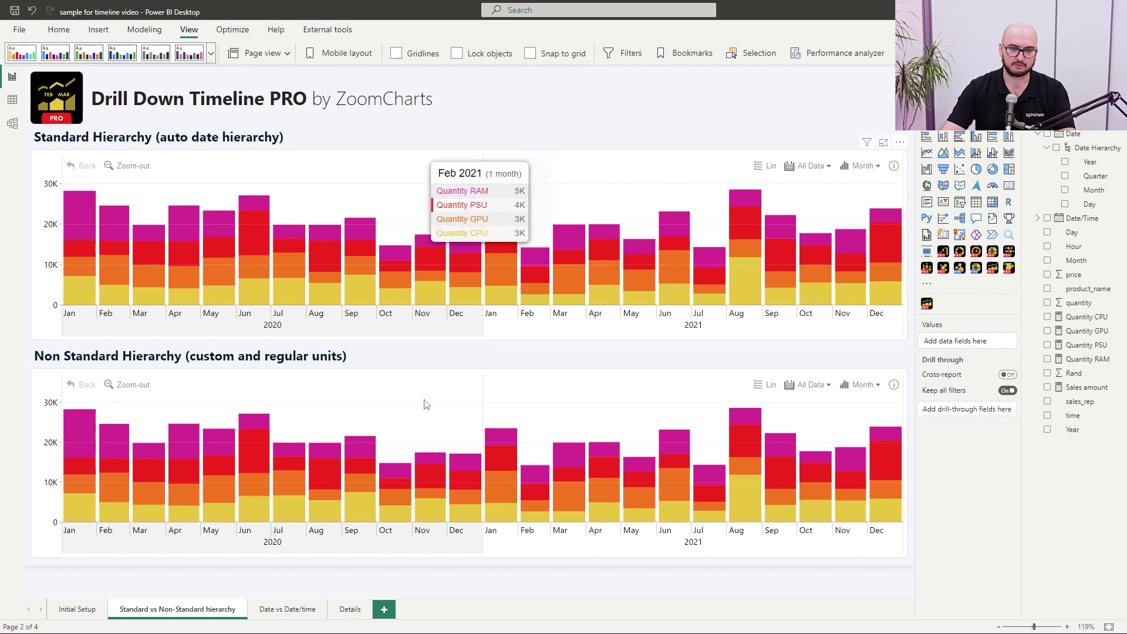
Step: On the Details page, add Date Year and Quarter as drill-through fields
left_click(351, 609)
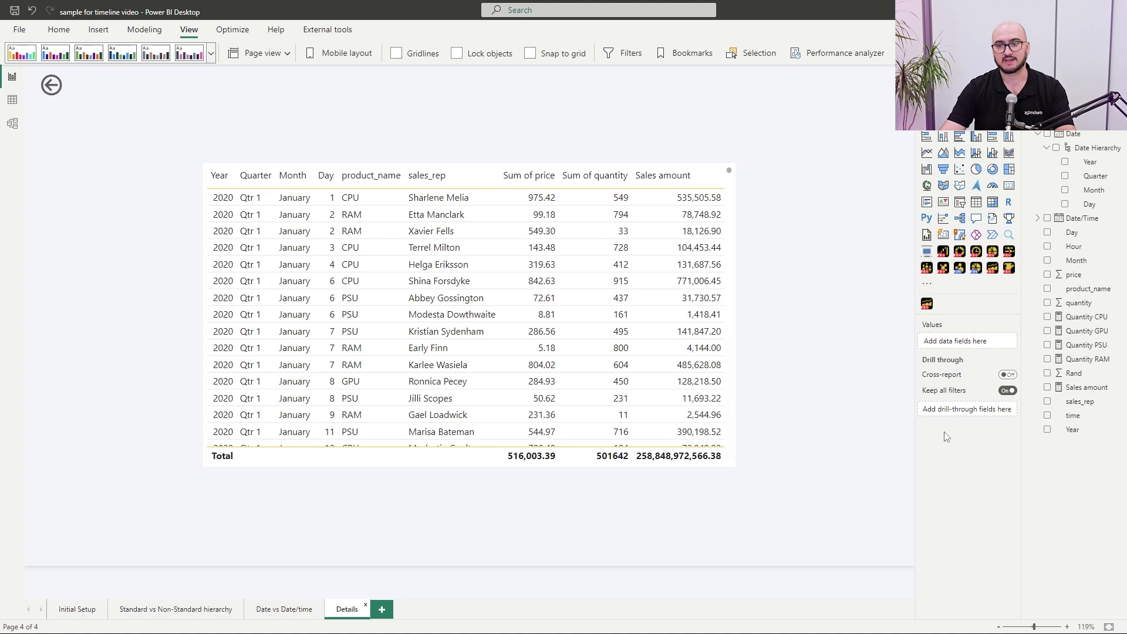
left_click_drag(1087, 168, 968, 410)
left_click_drag(1095, 191, 956, 413)
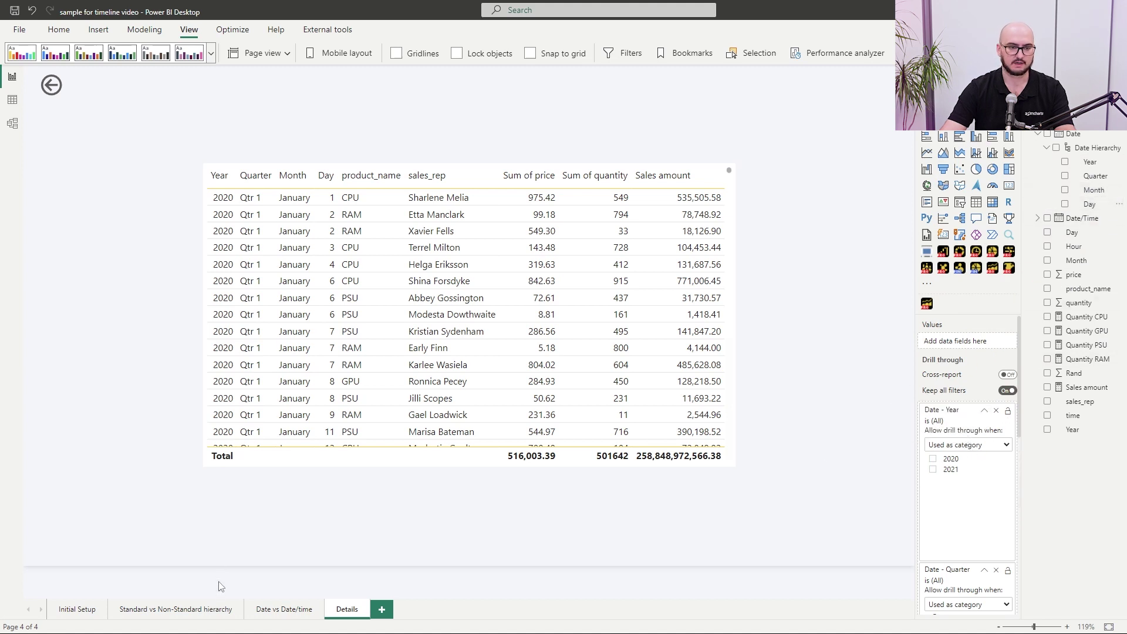
left_click(212, 610)
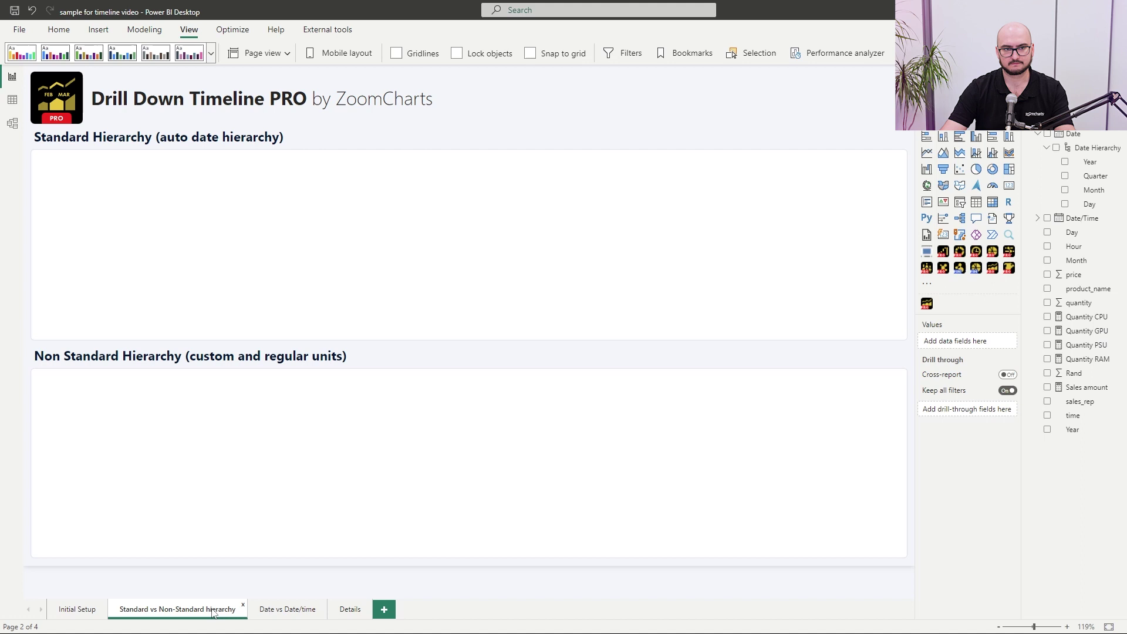
left_click(498, 270)
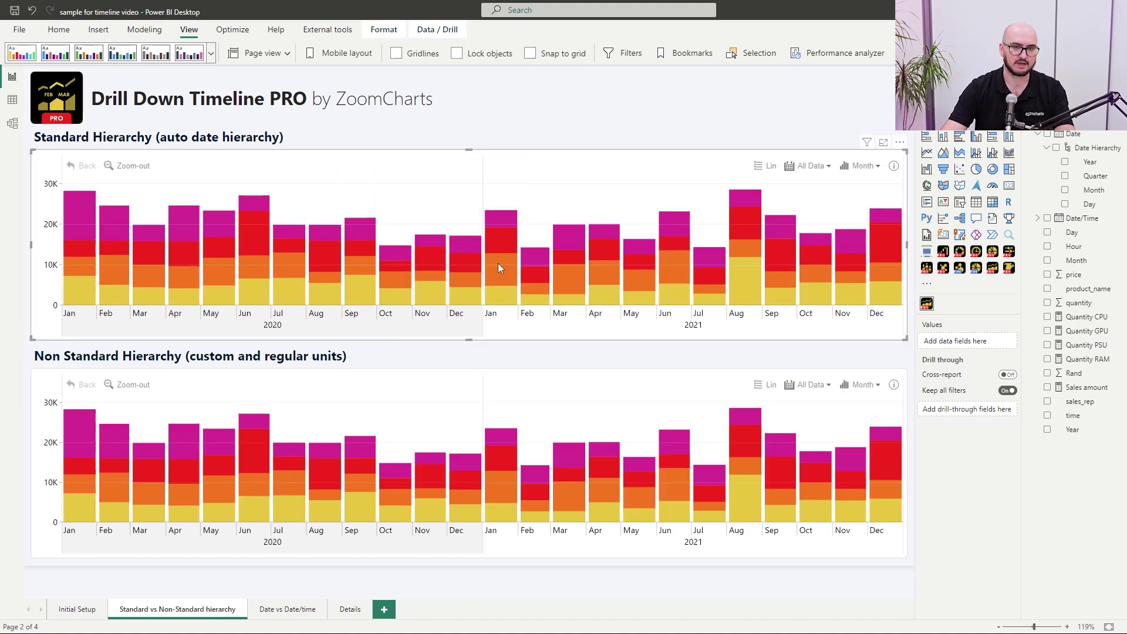
scroll(499, 270, "up", 5)
left_click(499, 270)
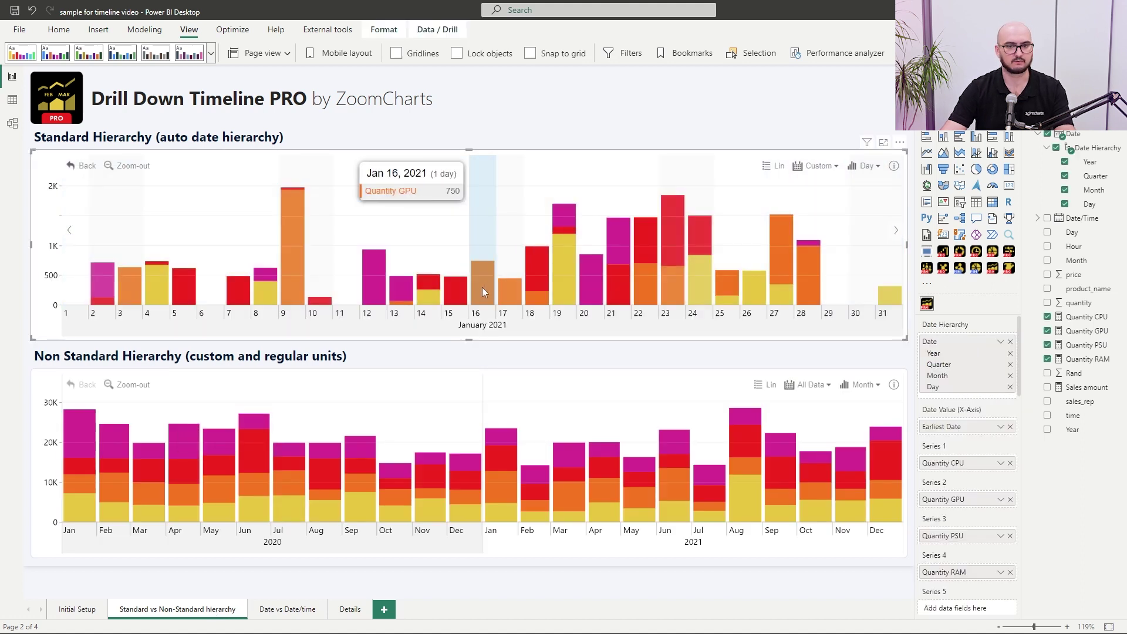
right_click(482, 289)
mouse_move(531, 337)
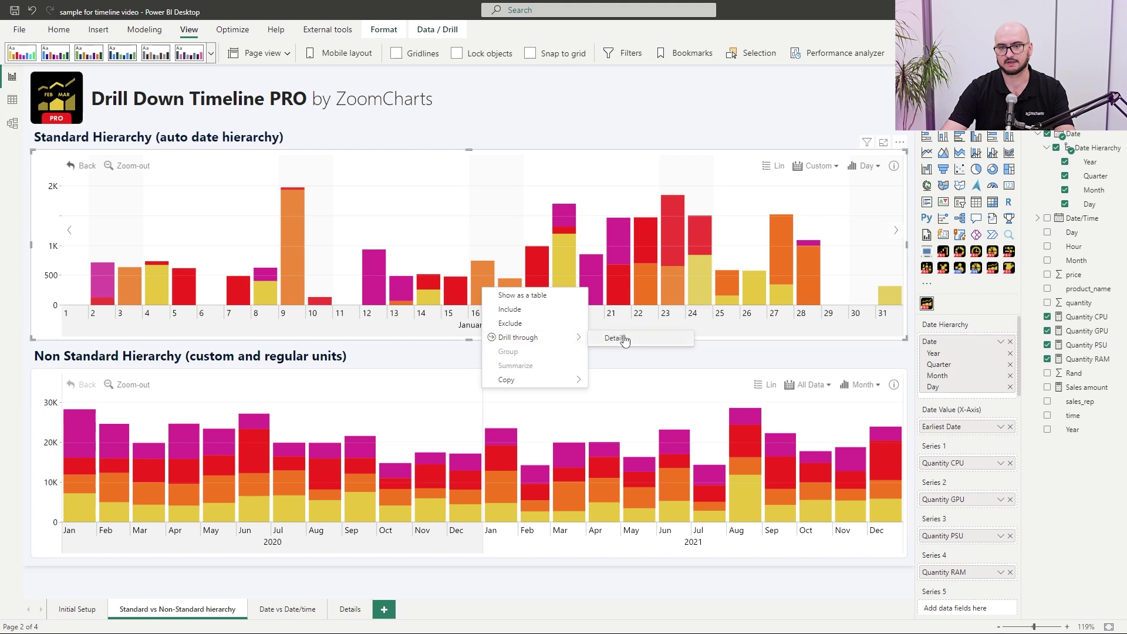
left_click(625, 340)
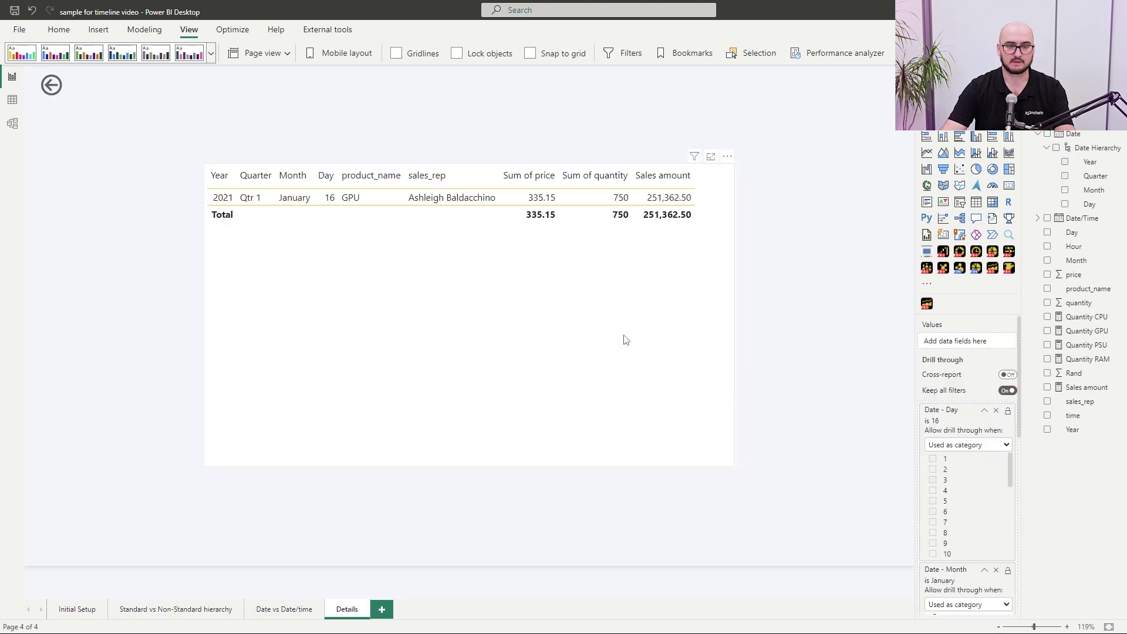
left_click(51, 85, "ctrl")
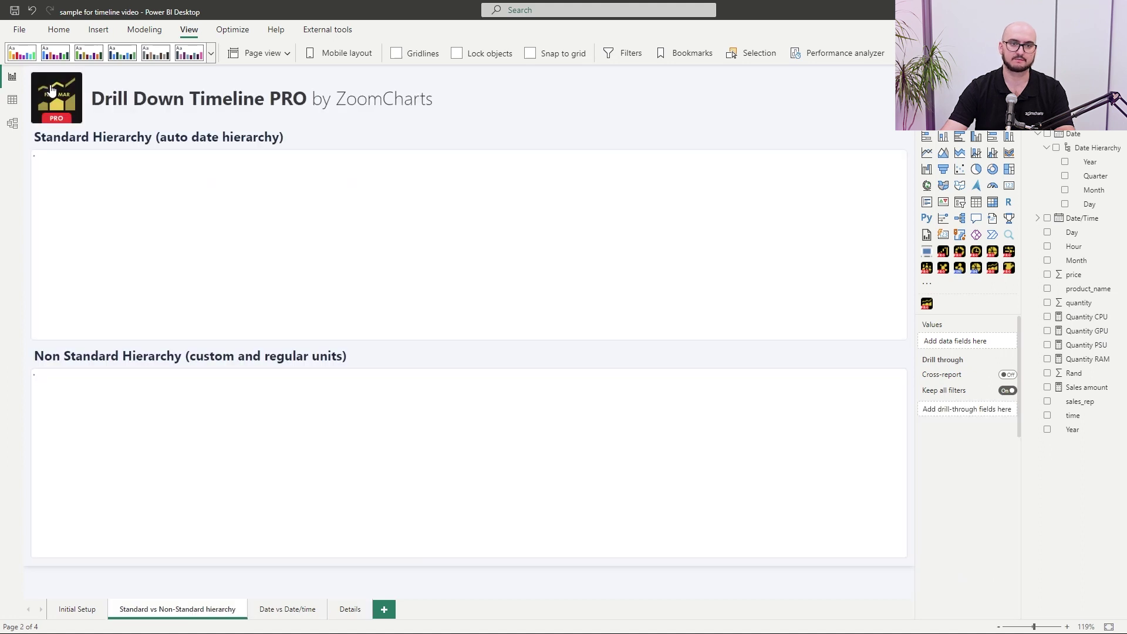
Step: After checking the Non Standard chart's Jan 2021 options, add Day as a Details drill-through field
left_click(321, 374)
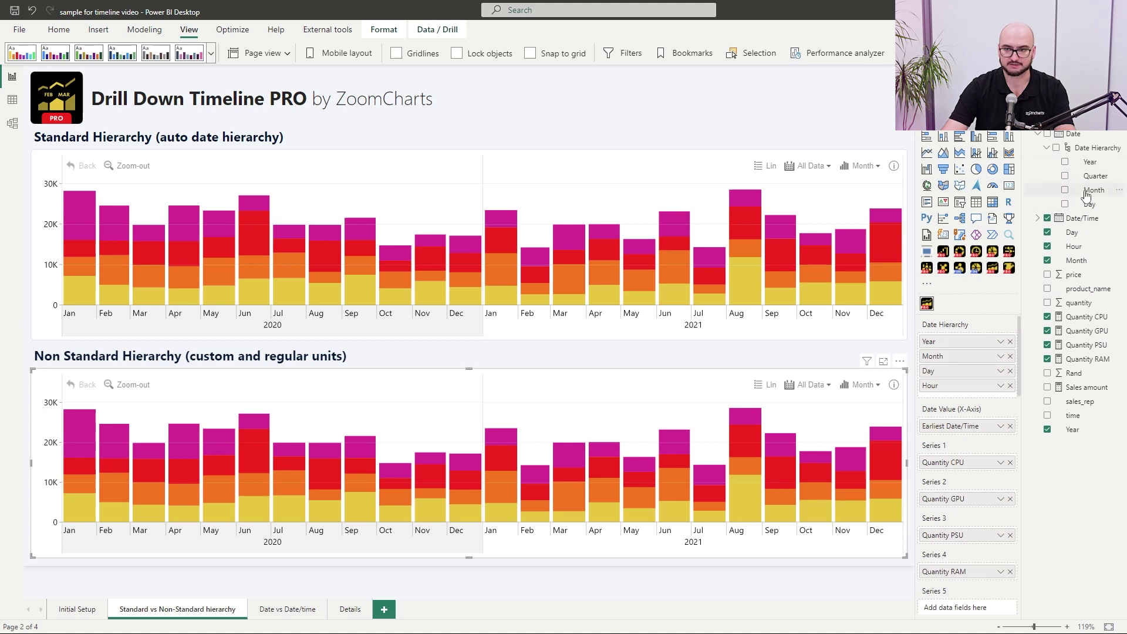
right_click(505, 461)
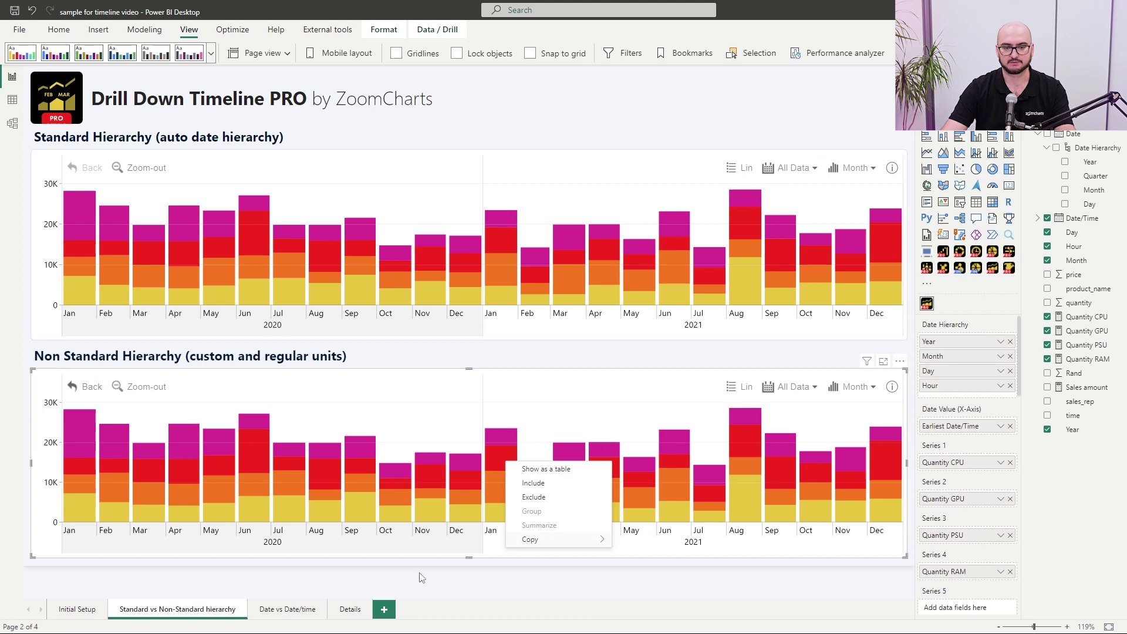
left_click(351, 616)
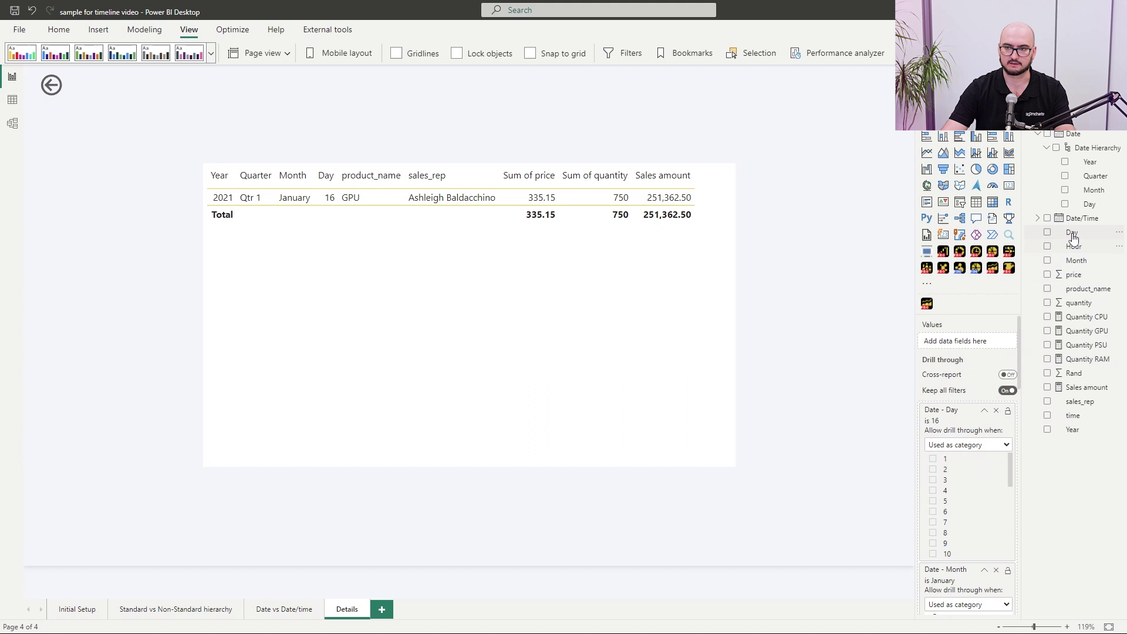
left_click_drag(1071, 232, 957, 506)
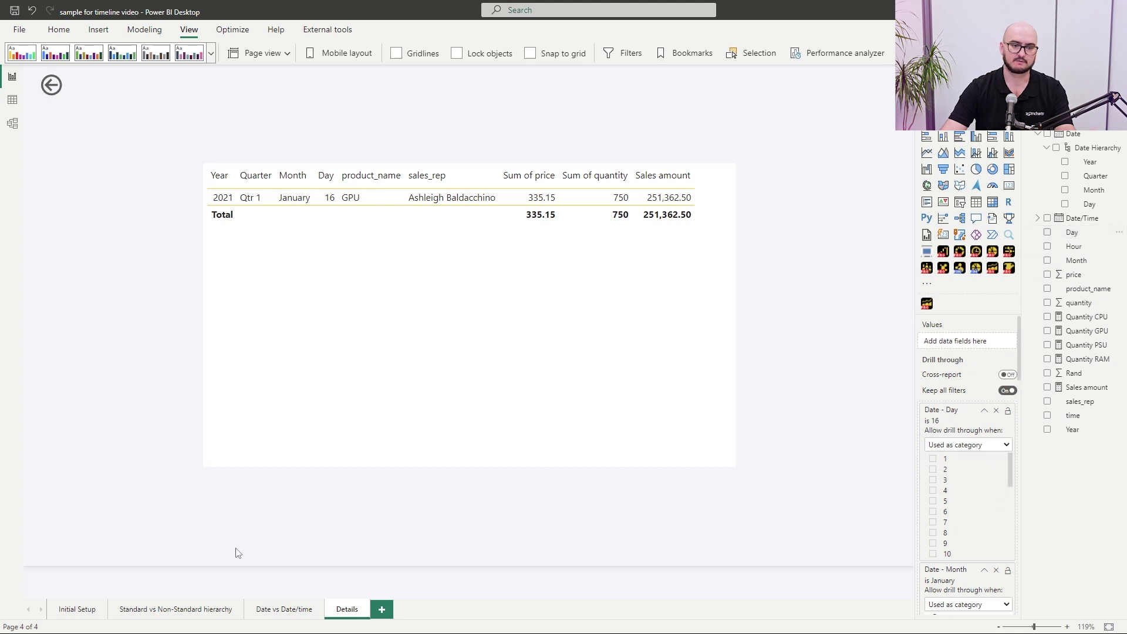
Step: Drill the lower chart into June 2020 and drill through to Details for June 18
left_click(214, 613)
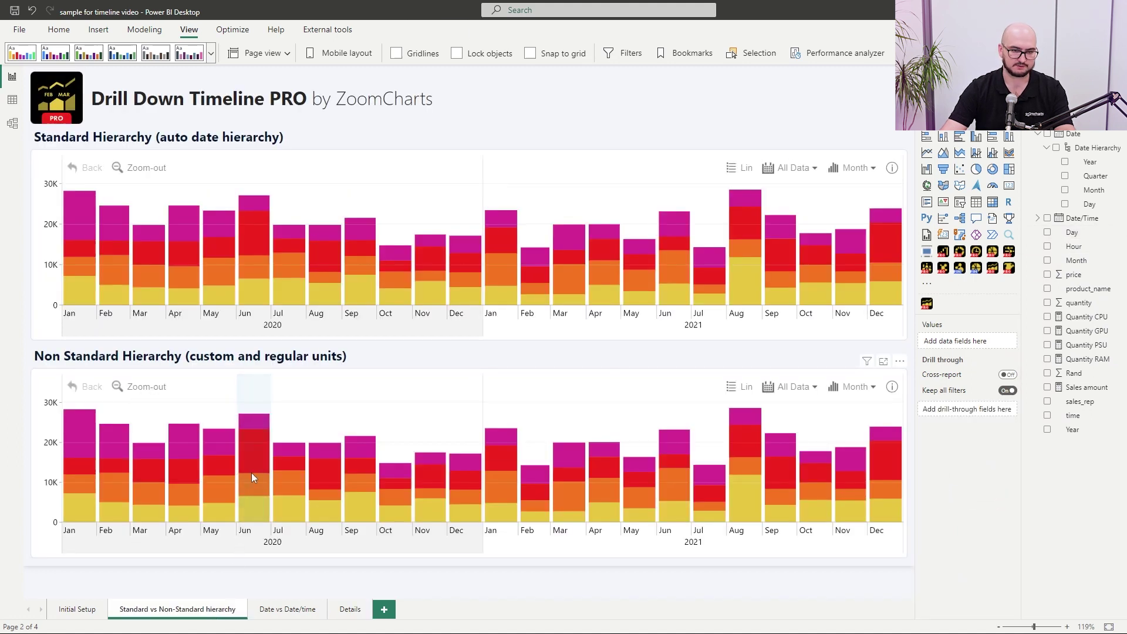
left_click(252, 477)
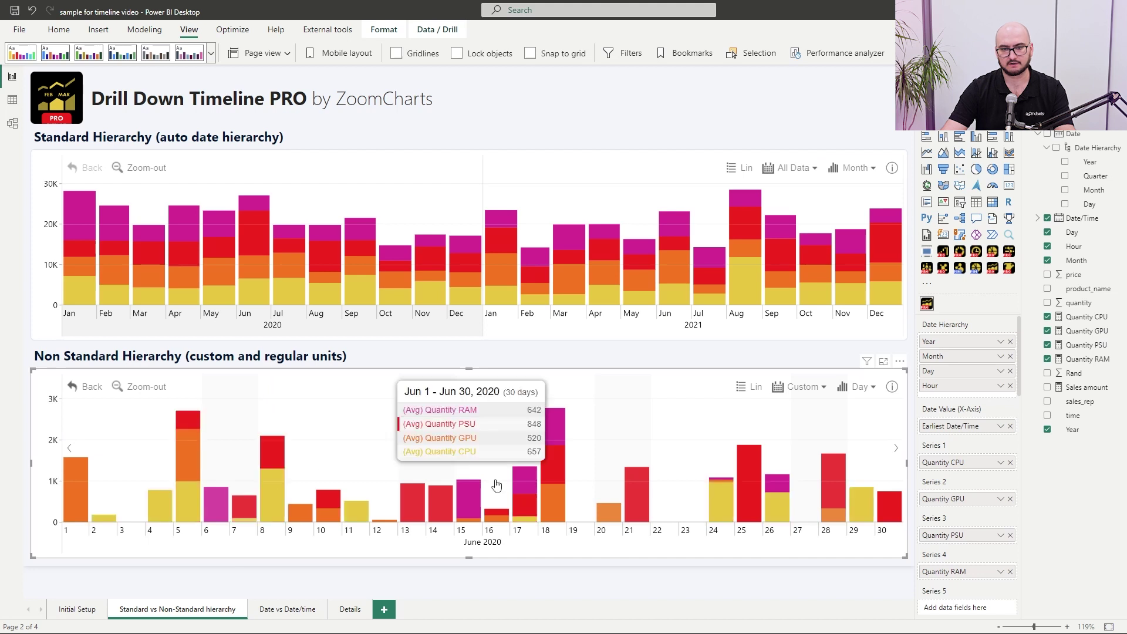
right_click(555, 480)
mouse_move(608, 530)
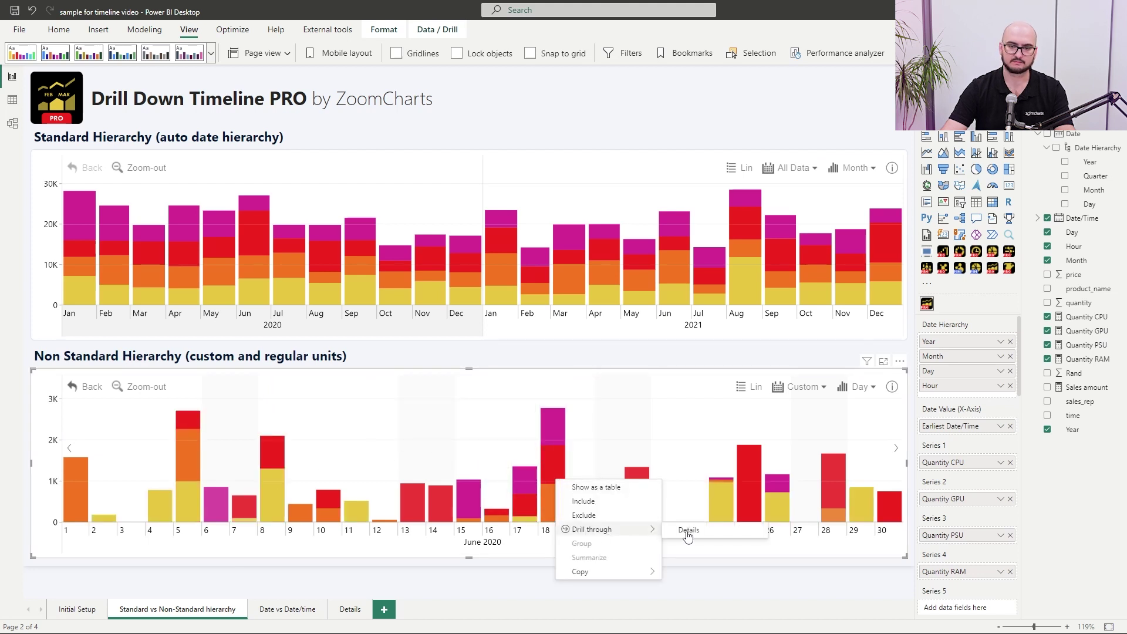
left_click(687, 531)
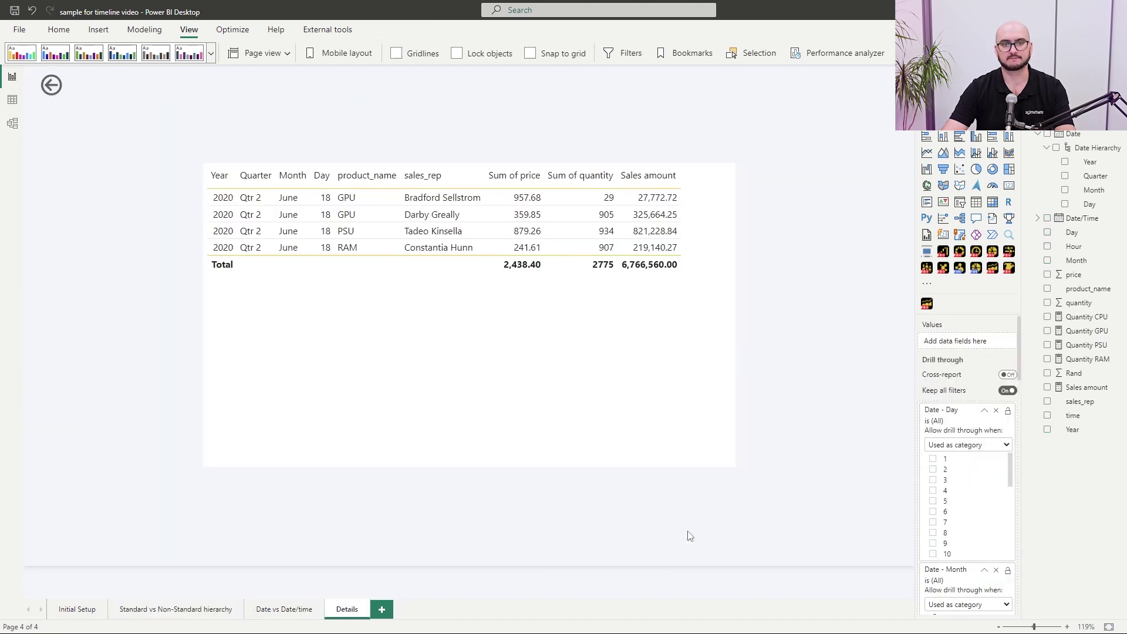